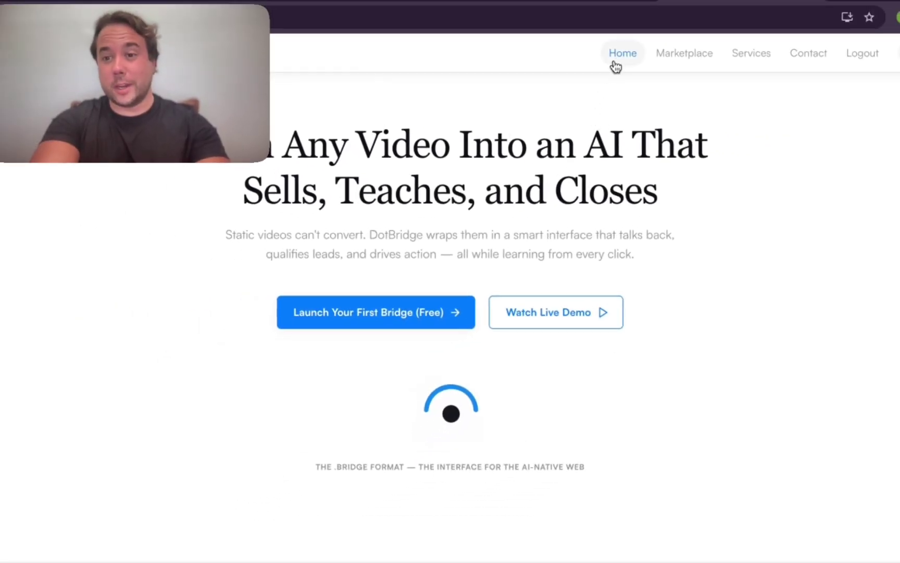
# Step: Start a new bridge named 'yc' with the Video Sales Letter (VSL) type
pyautogui.click(620, 63)
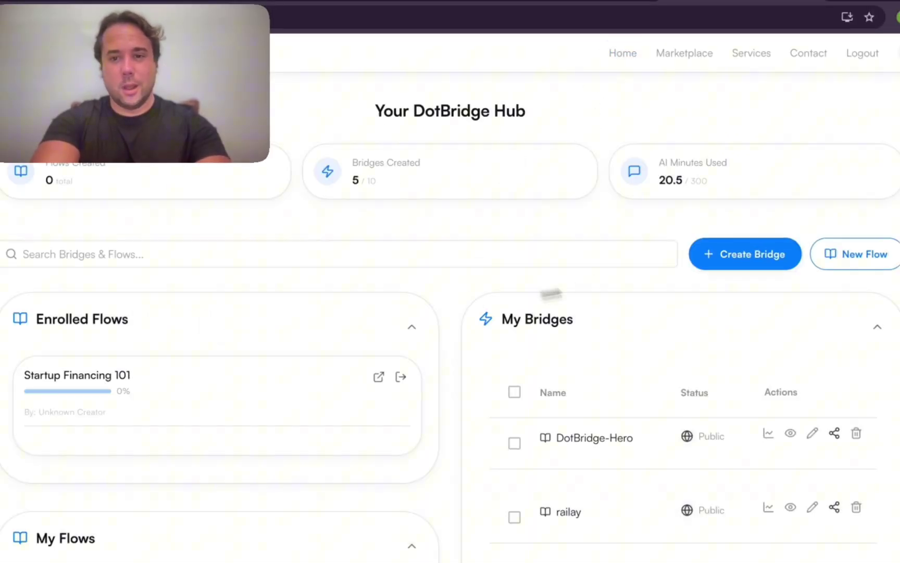
pyautogui.click(724, 258)
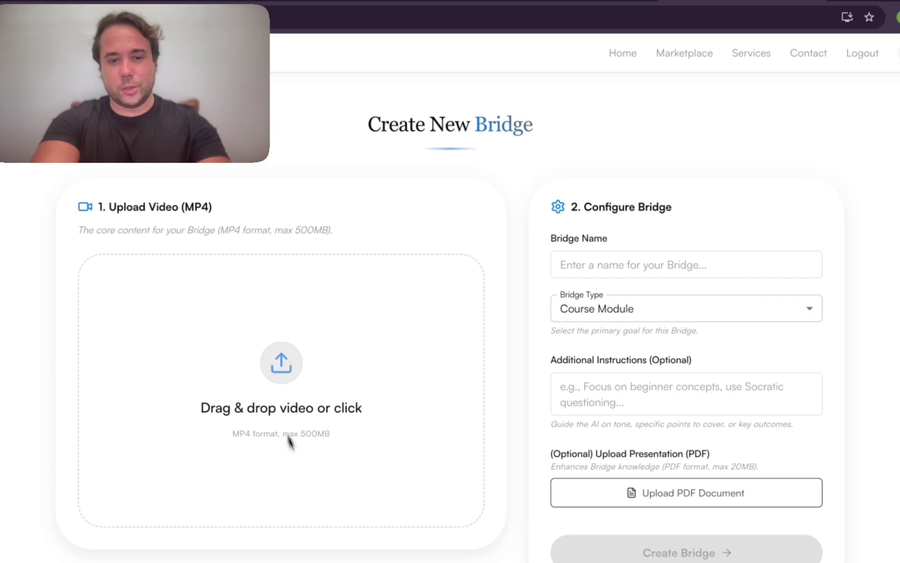
pyautogui.click(583, 264)
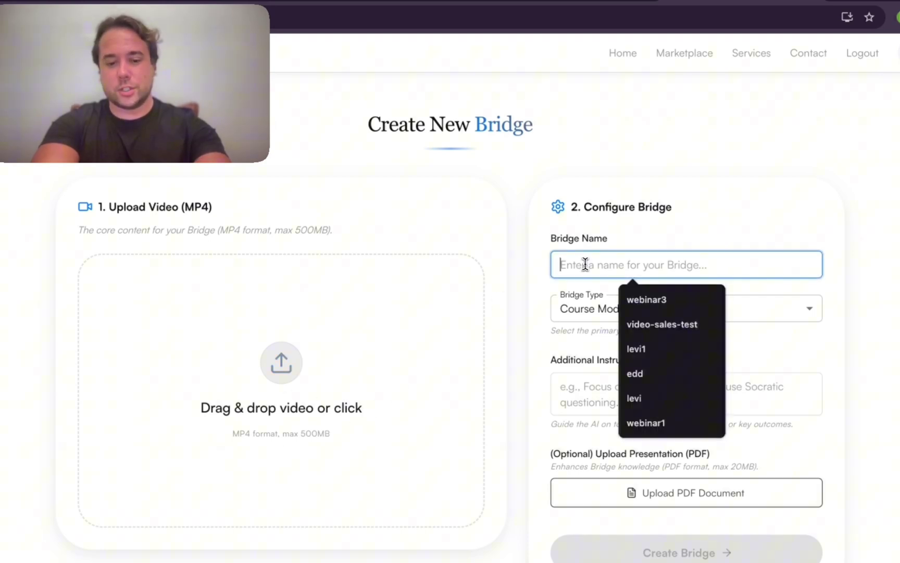
pyautogui.write('yc')
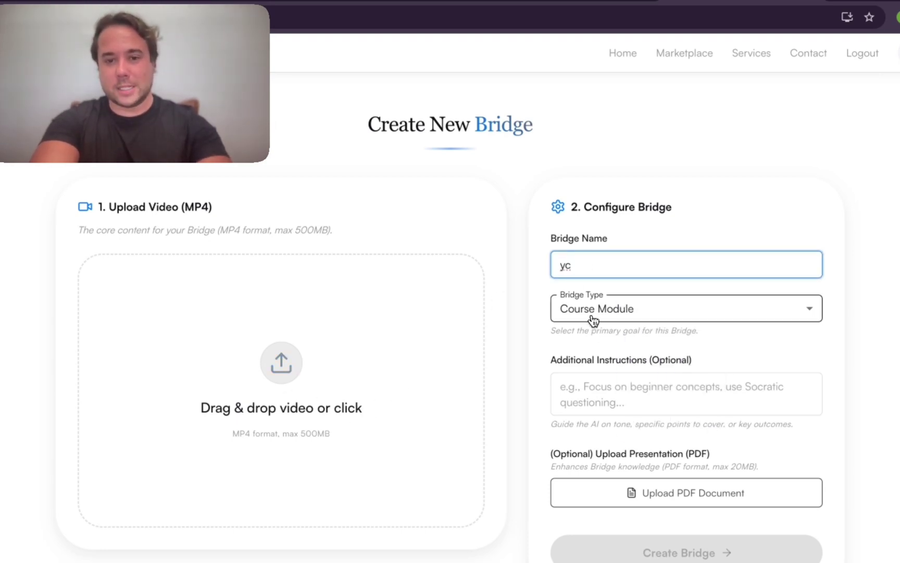
pyautogui.click(593, 312)
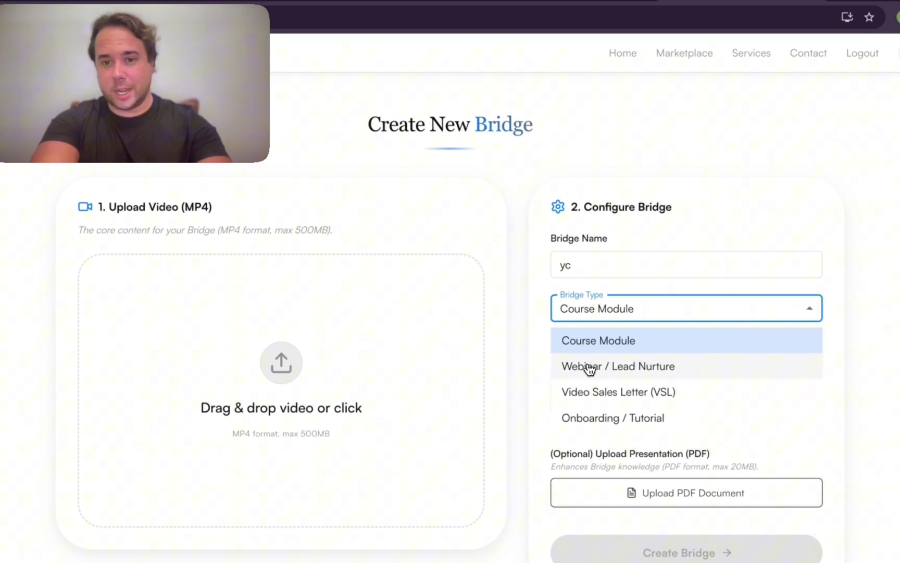
pyautogui.click(597, 395)
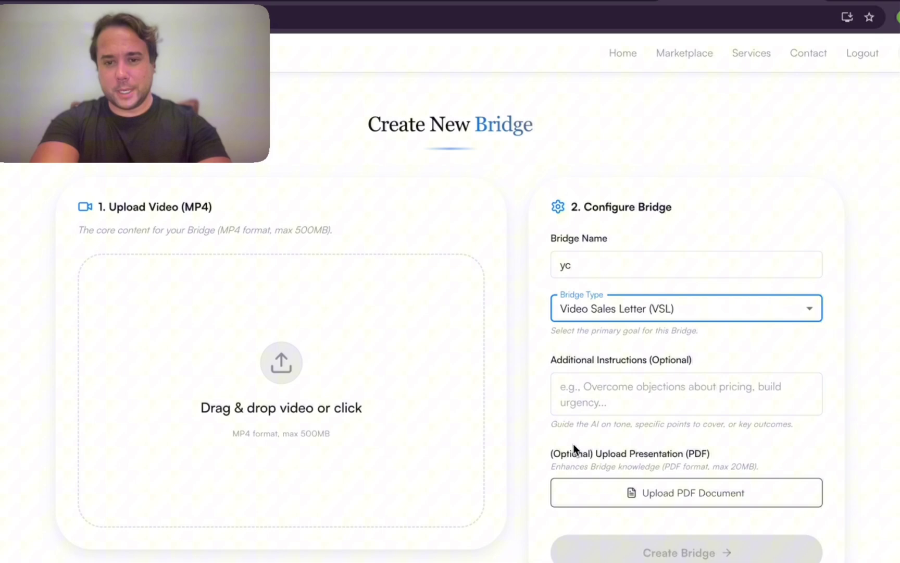
# Step: Upload yc-application-s25-final.mp4 and create the bridge
pyautogui.click(295, 376)
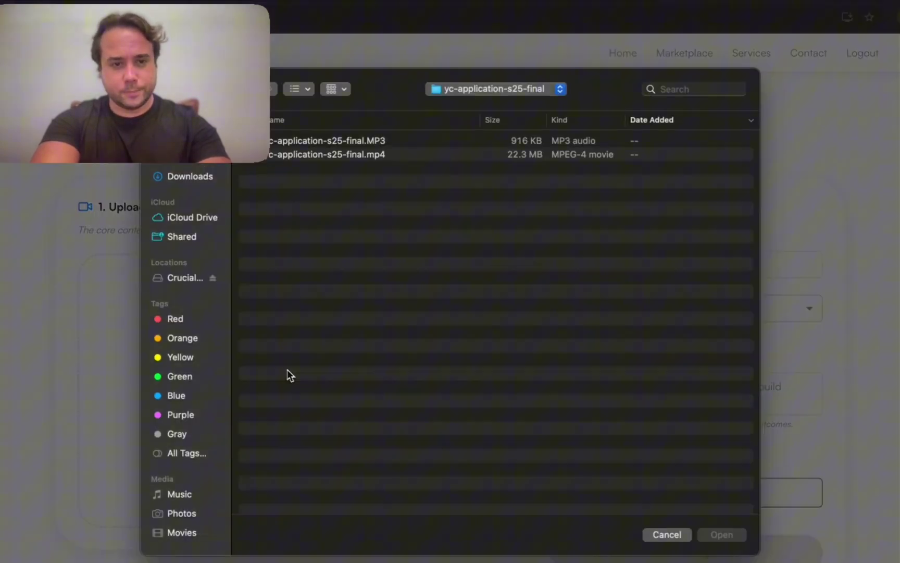
pyautogui.doubleClick(340, 162)
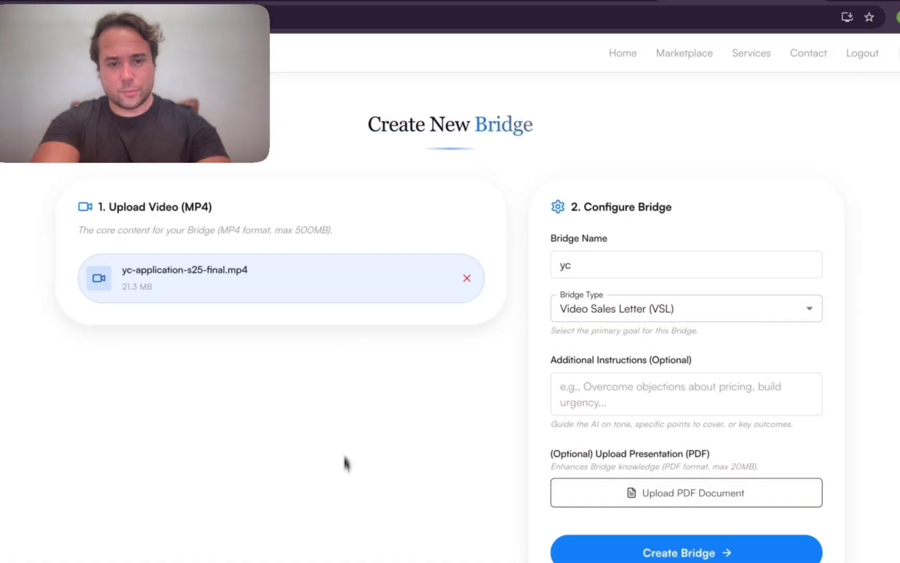
pyautogui.scroll(-1, 521, 500)
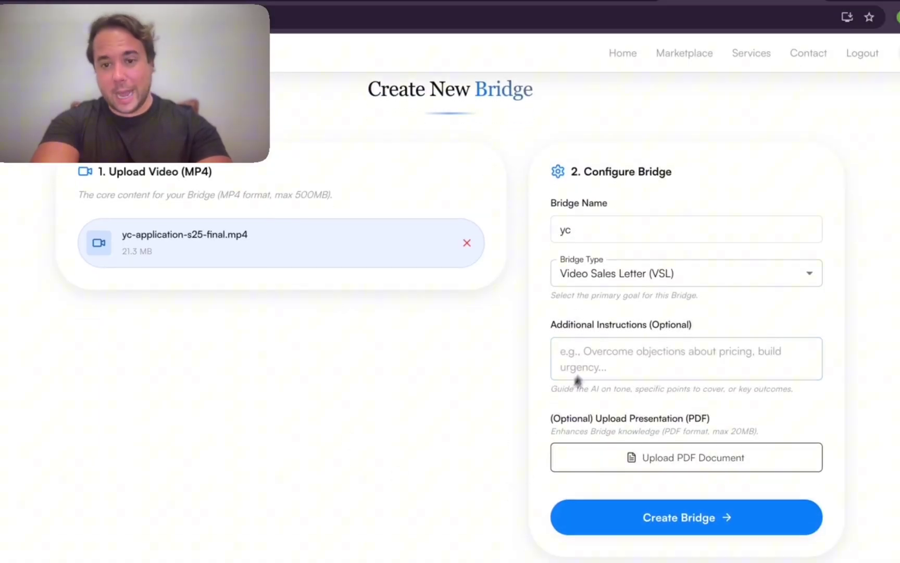
pyautogui.click(653, 528)
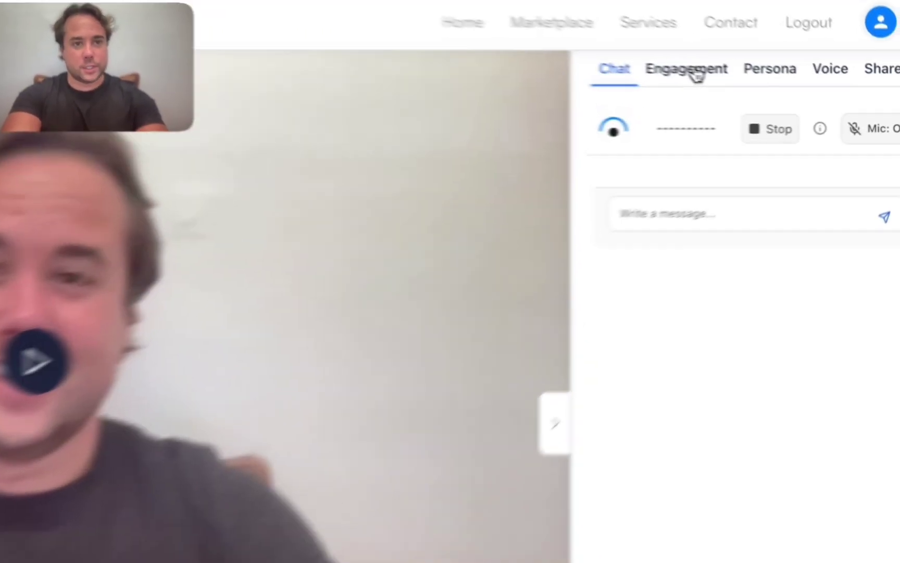
# Step: Open the engagement opportunities and expand the first guided conversation and its positive_interest path
pyautogui.click(759, 85)
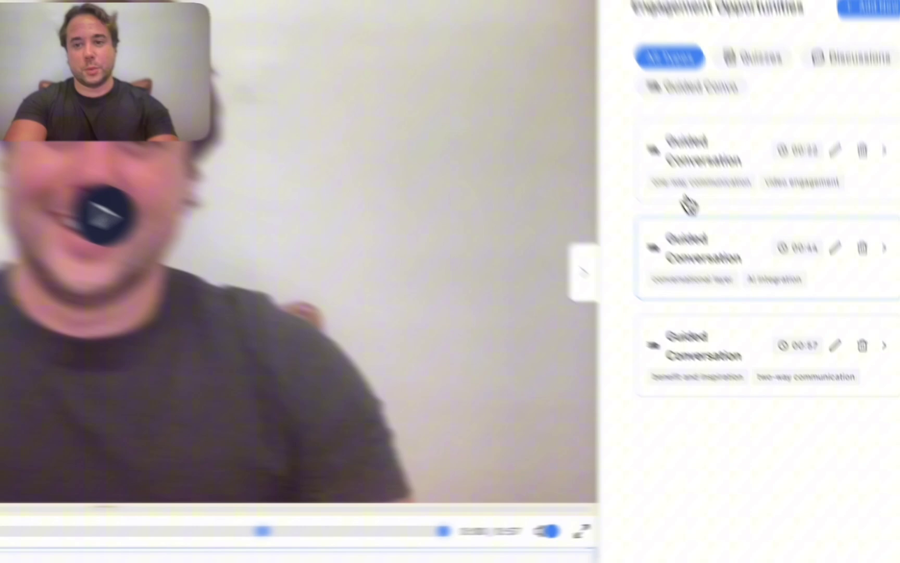
pyautogui.click(686, 201)
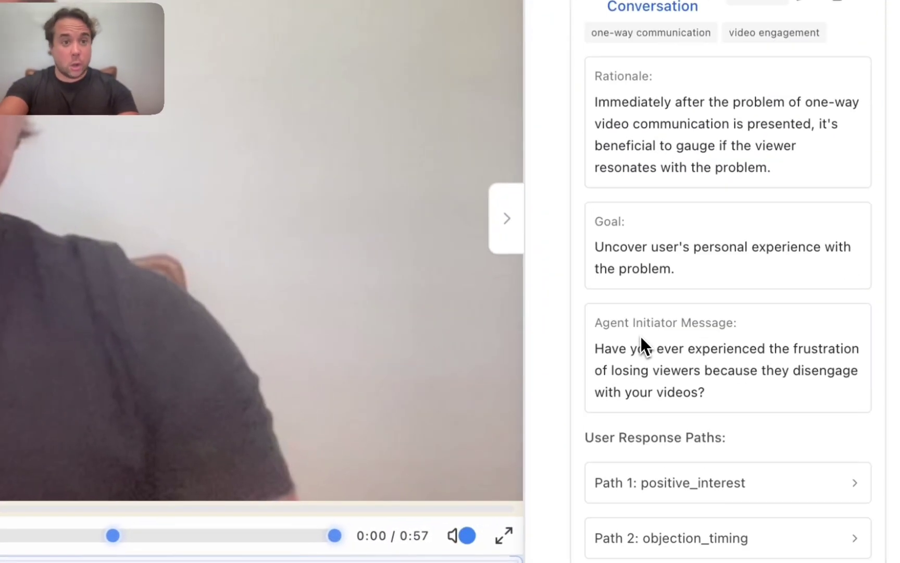
pyautogui.scroll(-3, 641, 336)
pyautogui.moveTo(703, 316)
pyautogui.mouseDown()
pyautogui.moveTo(614, 292)
pyautogui.moveTo(596, 269)
pyautogui.mouseUp()
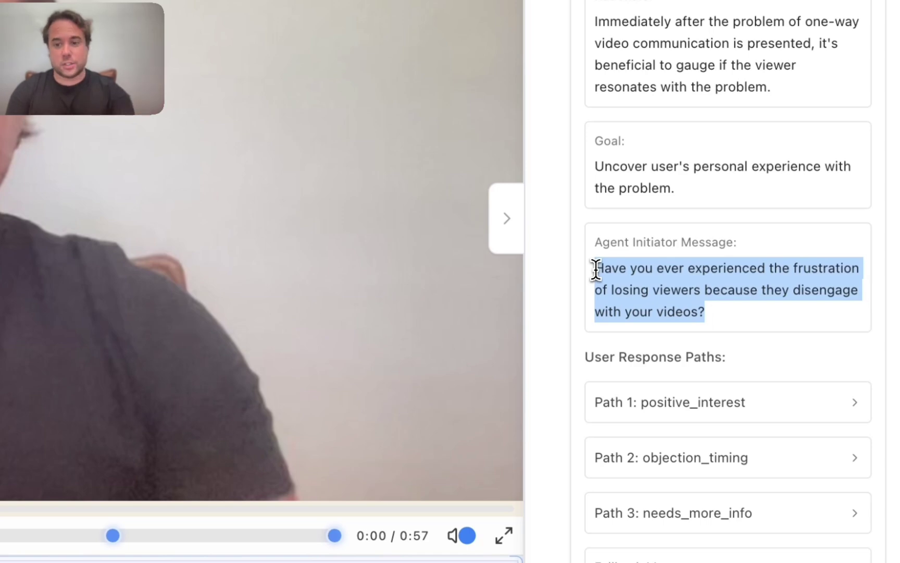
pyautogui.click(663, 420)
pyautogui.scroll(-3, 663, 537)
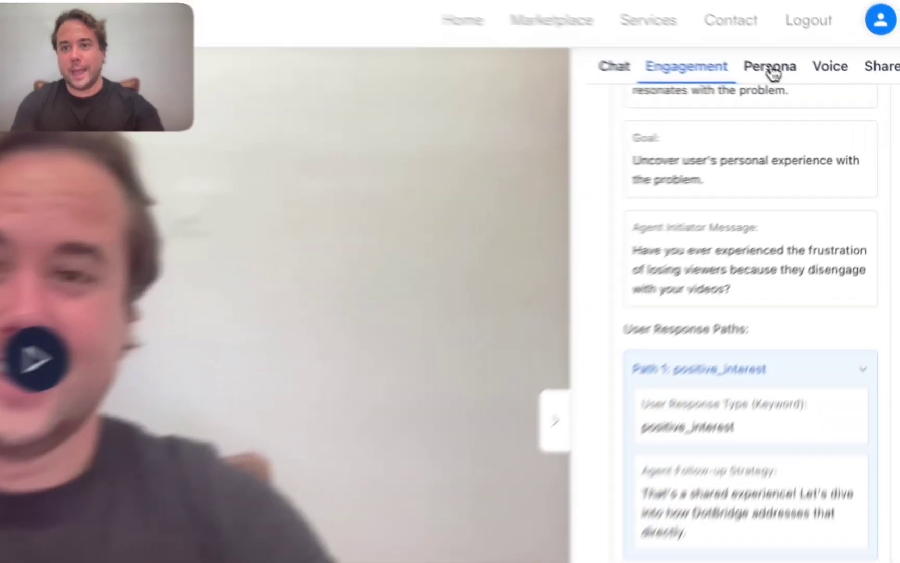
# Step: Review the persona's profile, style and insights, then view the Default AI Voice setting
pyautogui.click(817, 84)
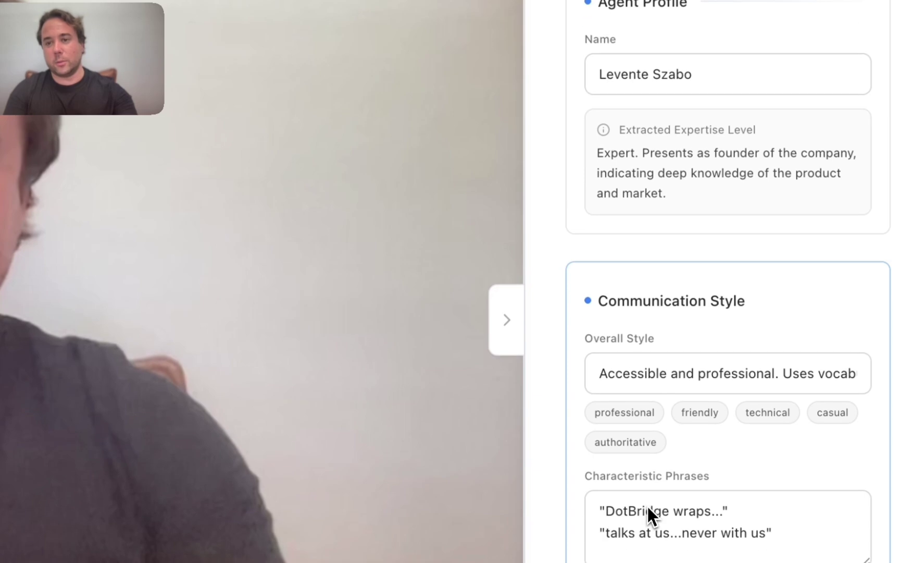
pyautogui.moveTo(695, 159); pyautogui.dragTo(584, 155)
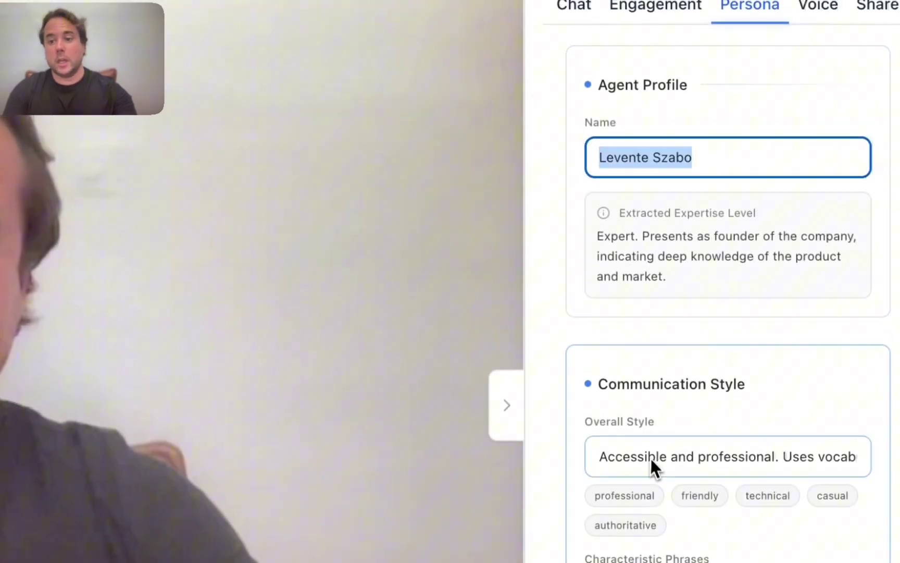
pyautogui.scroll(-6, 652, 460)
pyautogui.scroll(-2, 651, 461)
pyautogui.scroll(-1, 651, 461)
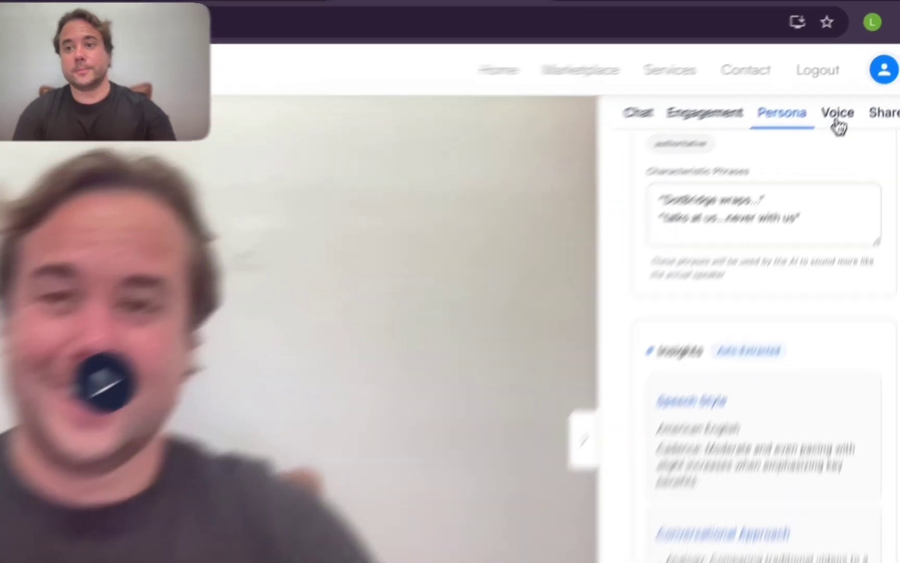
pyautogui.click(860, 86)
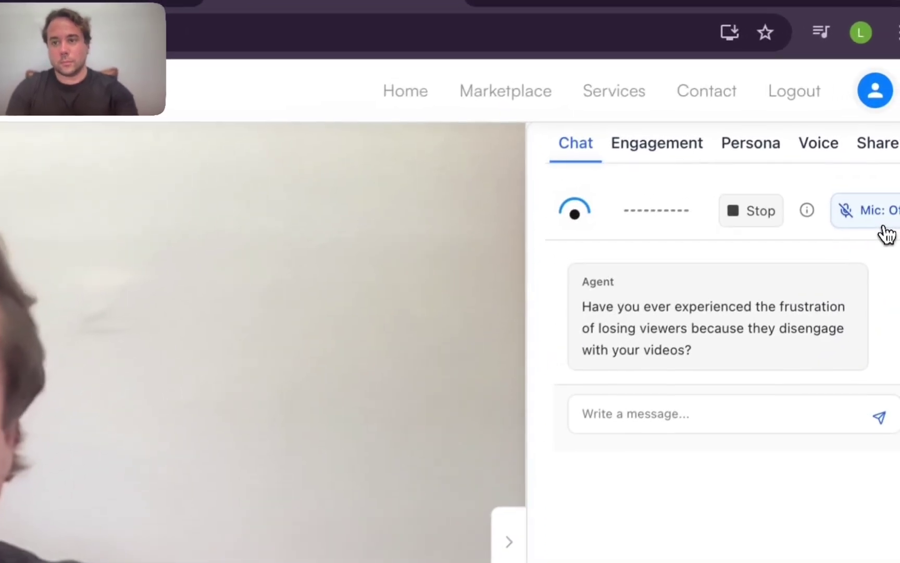
# Step: Talk with the agent twice by mic, asking about YouTube attention and monetization
pyautogui.click(898, 137)
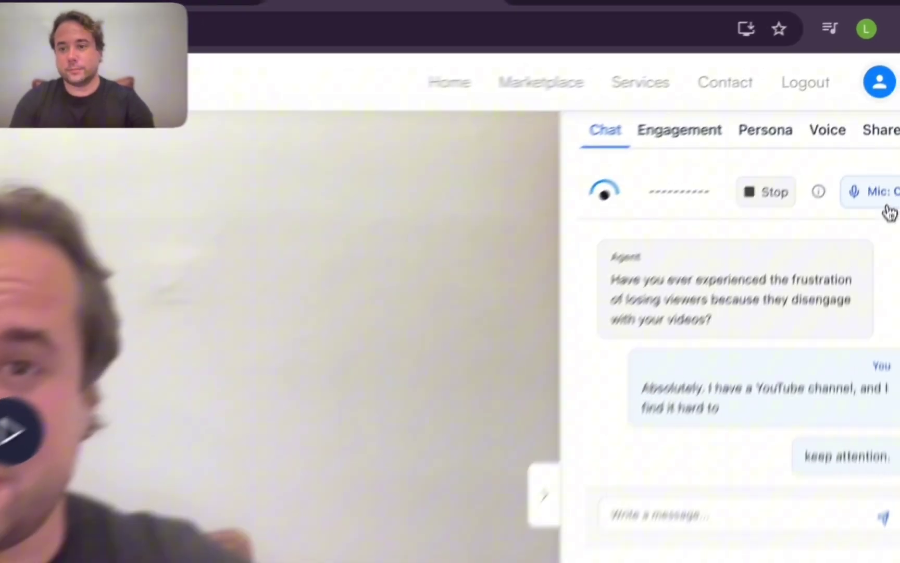
pyautogui.click(889, 211)
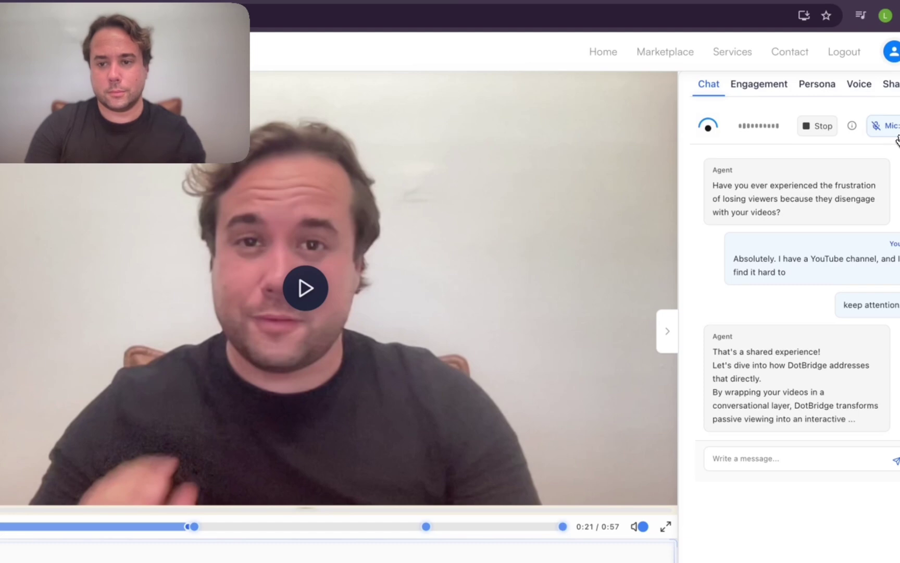
pyautogui.click(898, 138)
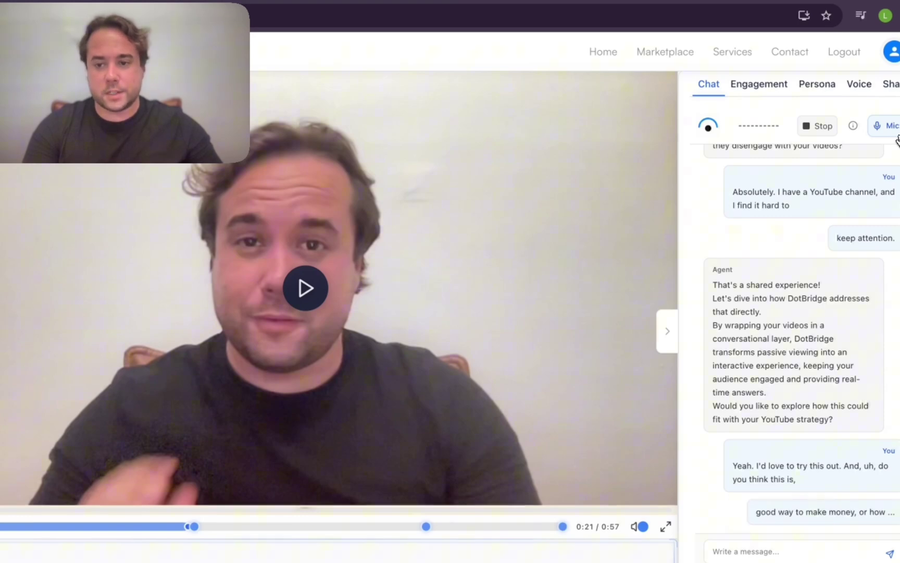
pyautogui.click(897, 135)
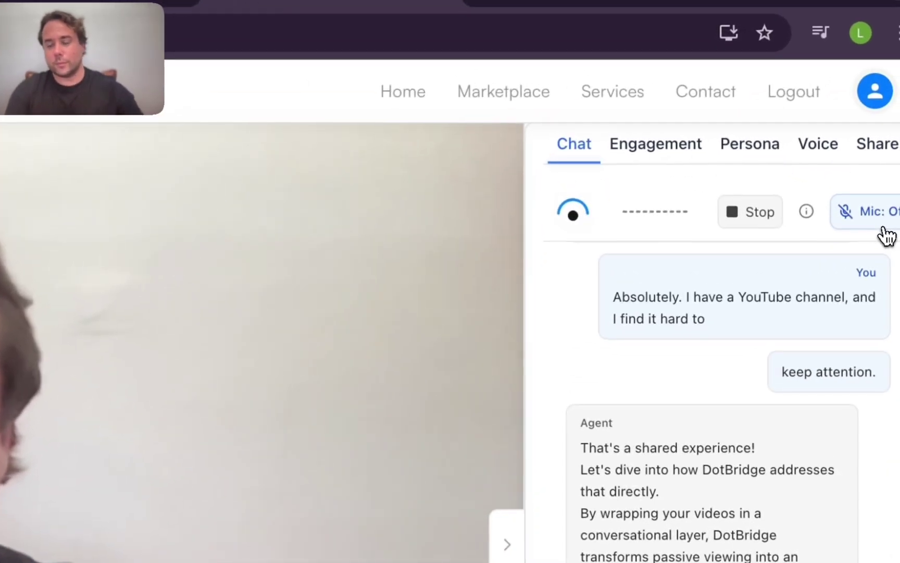